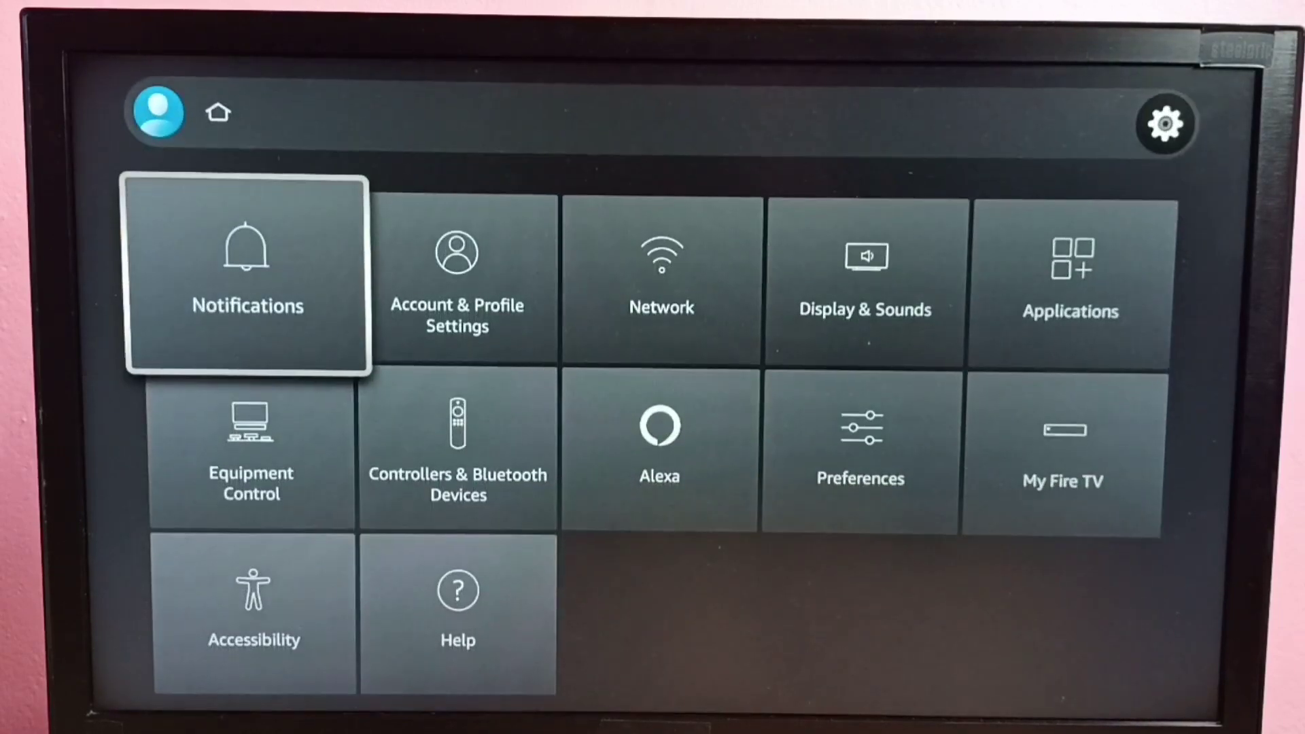
# - Move the highlight across the Settings grid to the My Fire TV tile
pyautogui.press('Down')
pyautogui.press('Right')
pyautogui.press('Right')
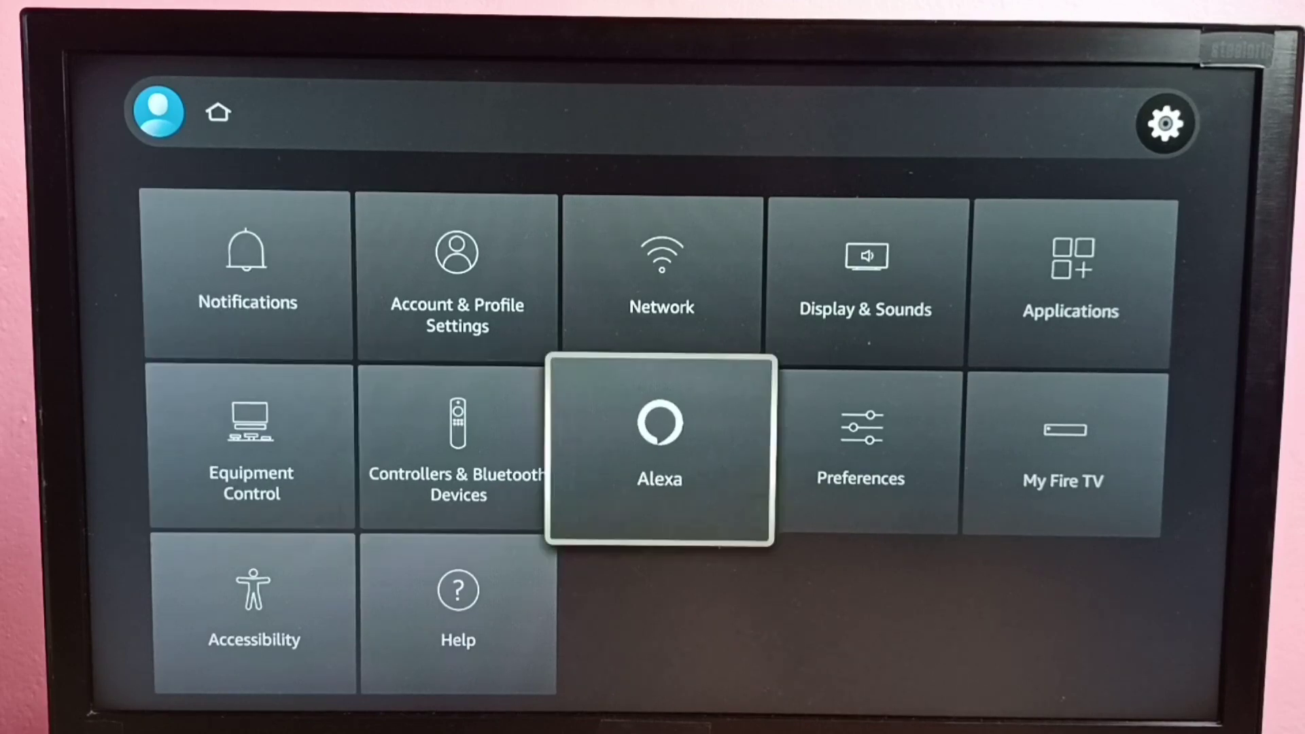
pyautogui.press('Right')
pyautogui.press('Right')
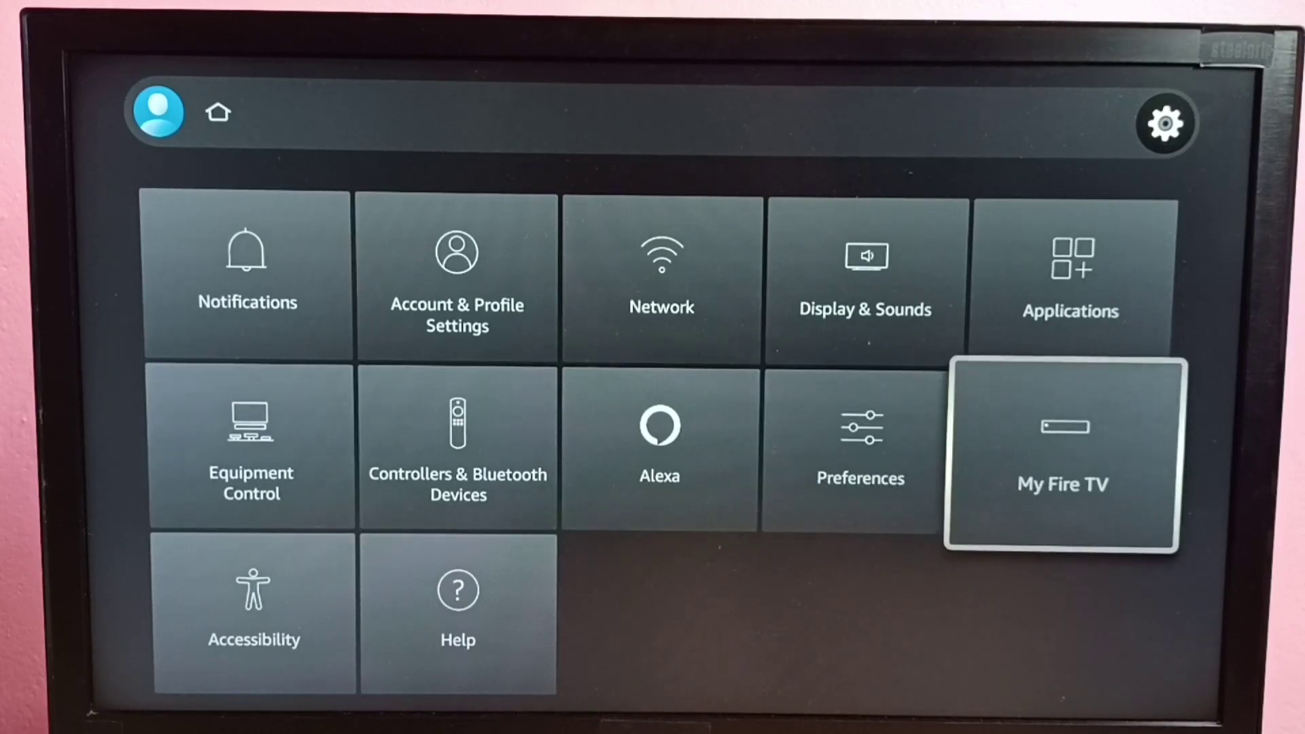
# - Open My Fire TV > About and view the Fire OS 7.2.9.2 update download status
pyautogui.press('Return')
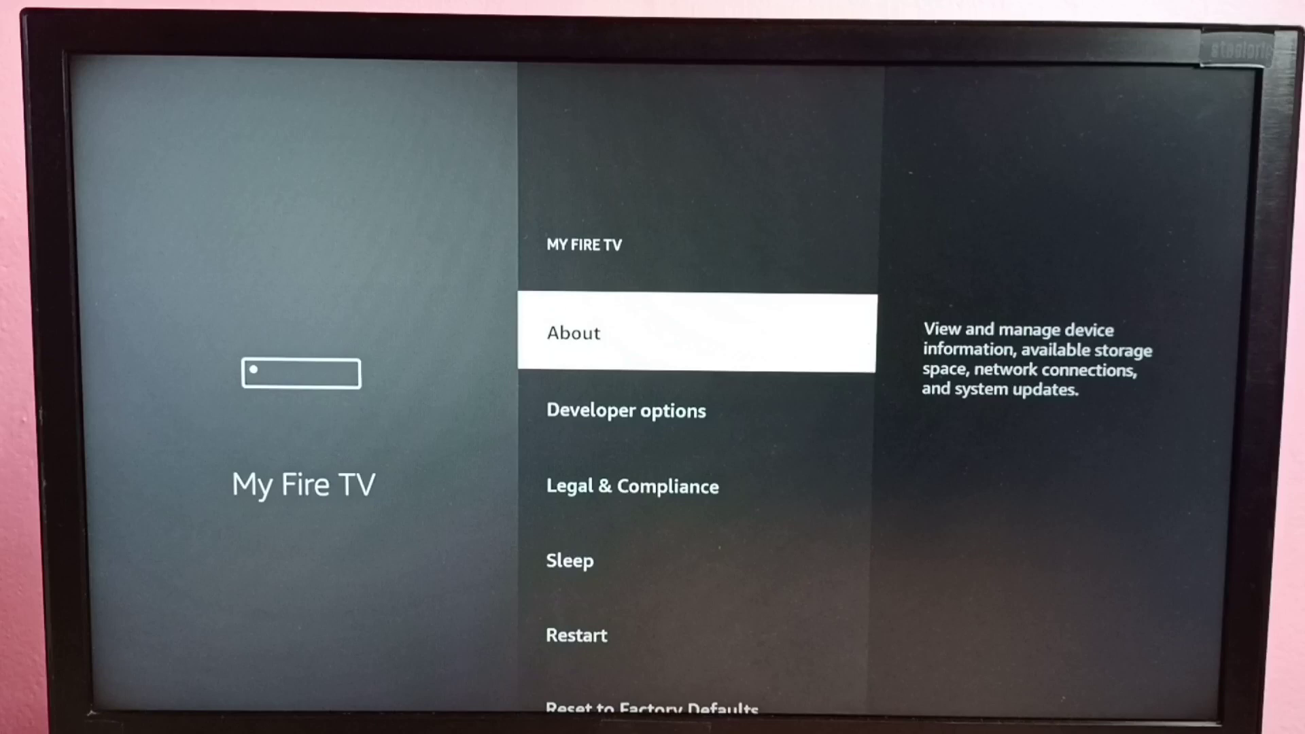
pyautogui.press('Return')
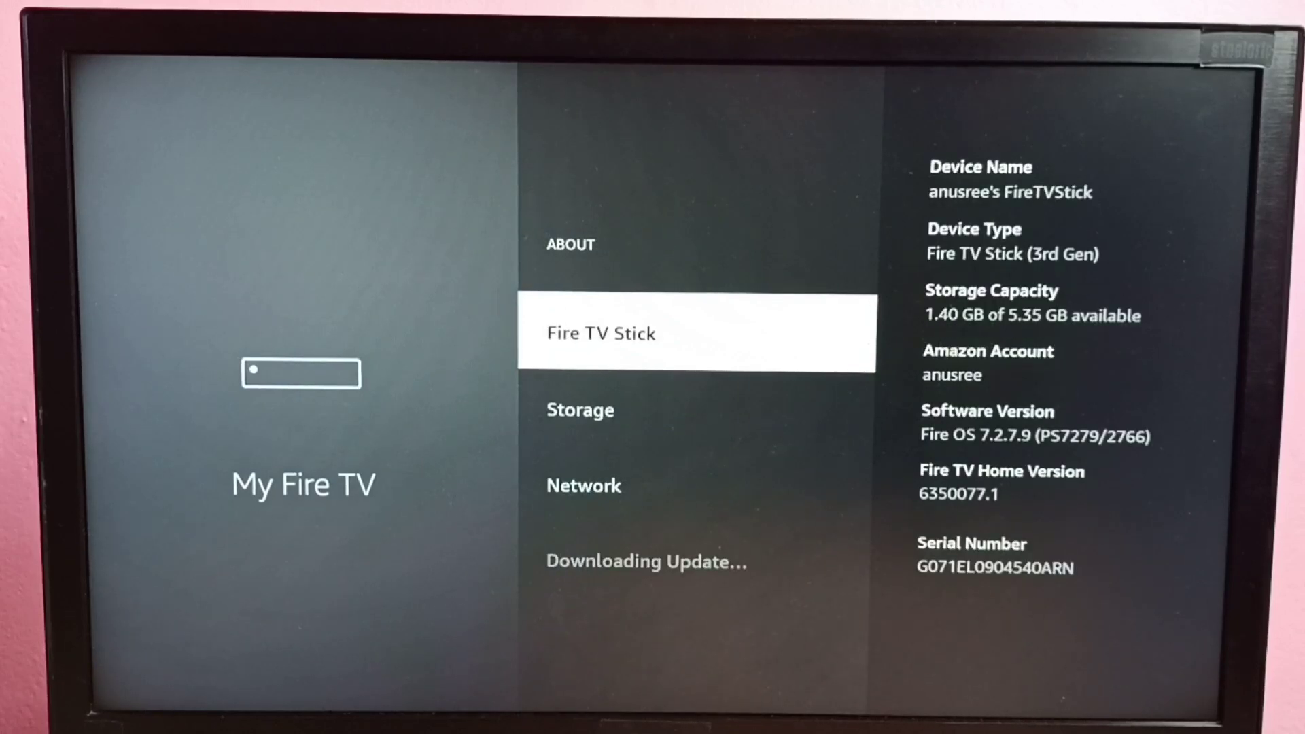
pyautogui.press('Down')
pyautogui.press('Down')
pyautogui.press('Down')
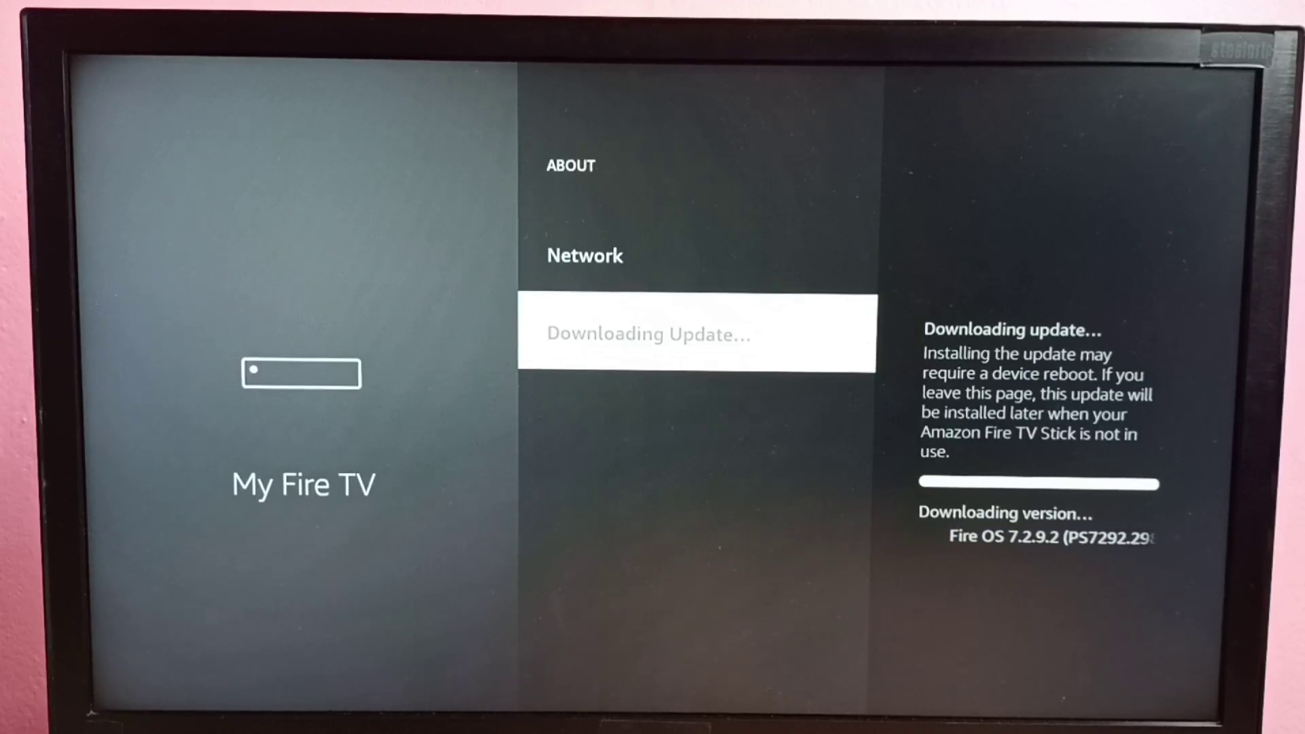
# - Return to the Settings grid and open the Network page listing Wi-Fi networks
pyautogui.press('Escape')
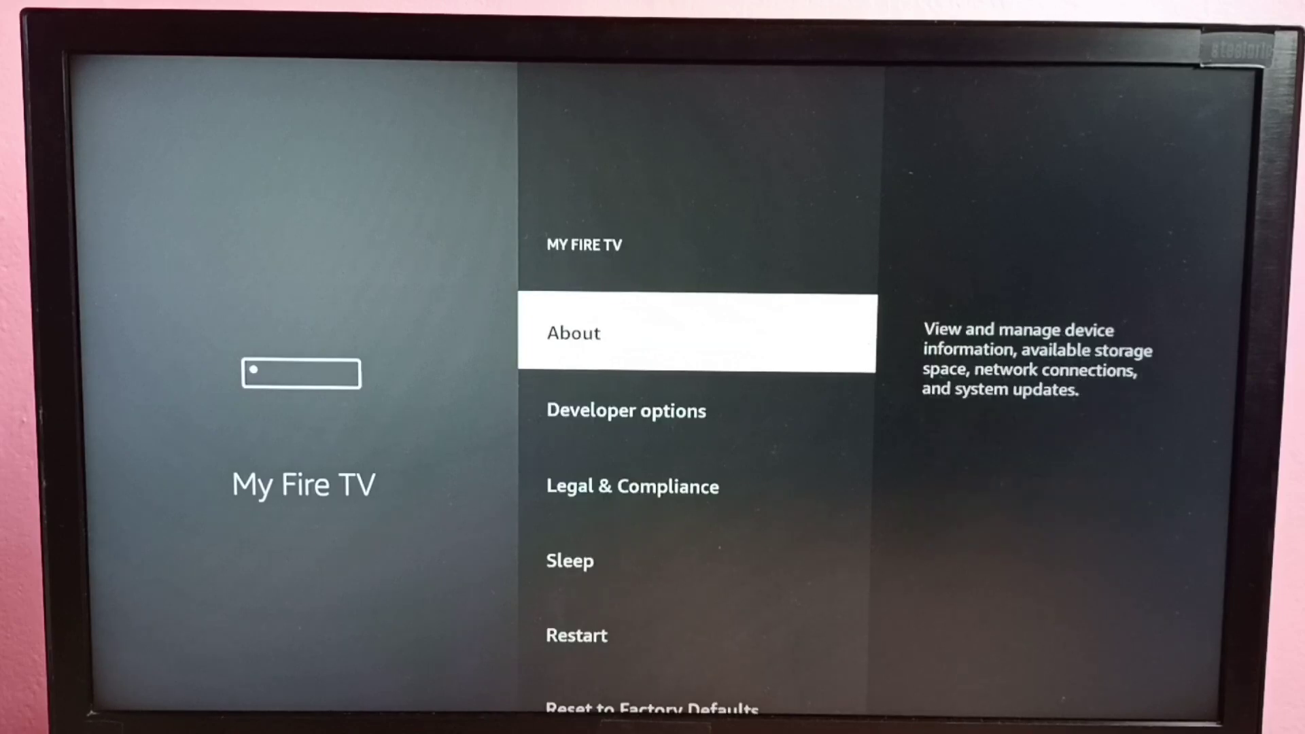
pyautogui.press('Escape')
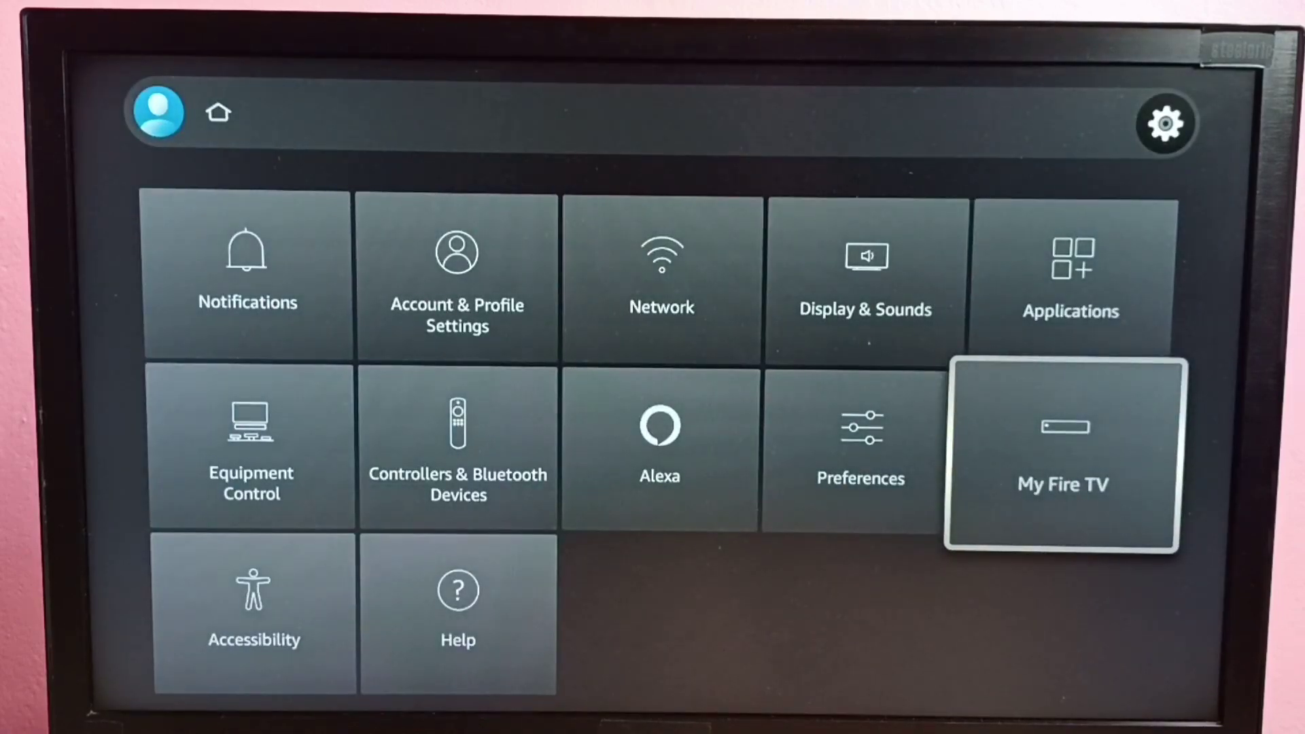
pyautogui.press('Left')
pyautogui.press('Left')
pyautogui.press('Up')
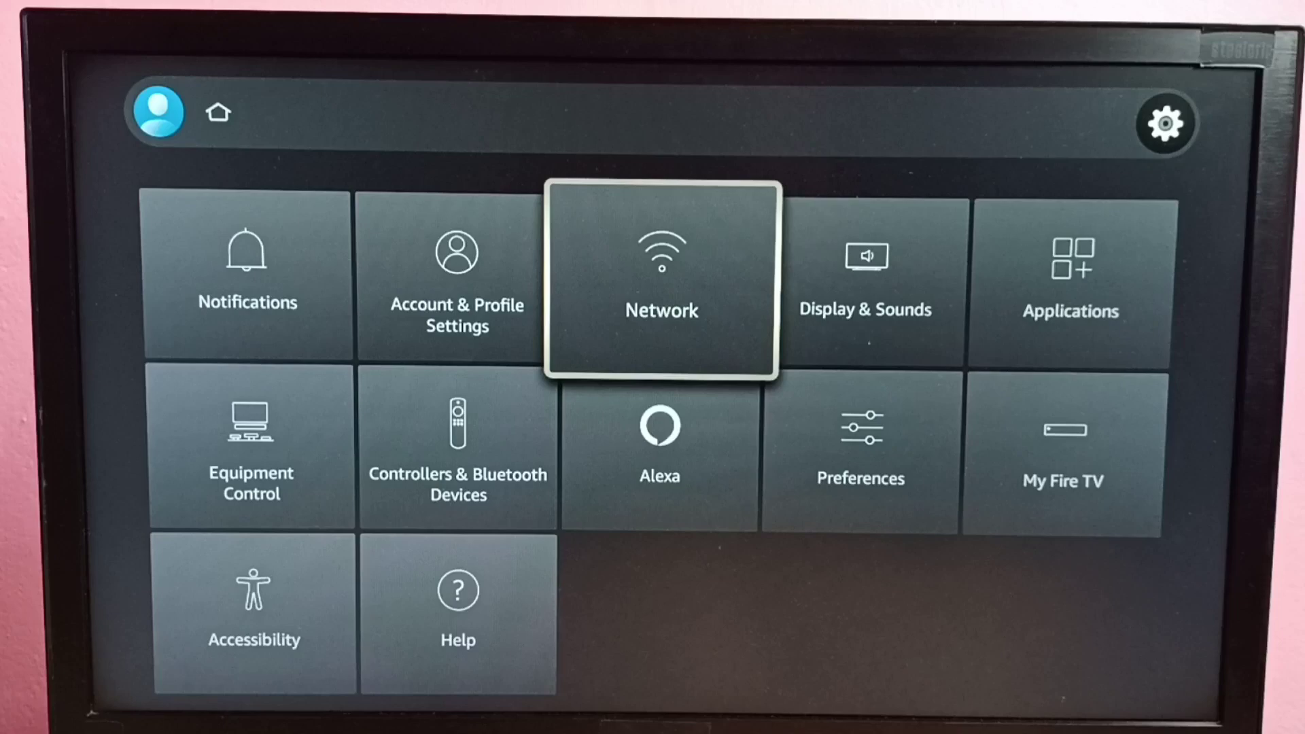
pyautogui.press('Return')
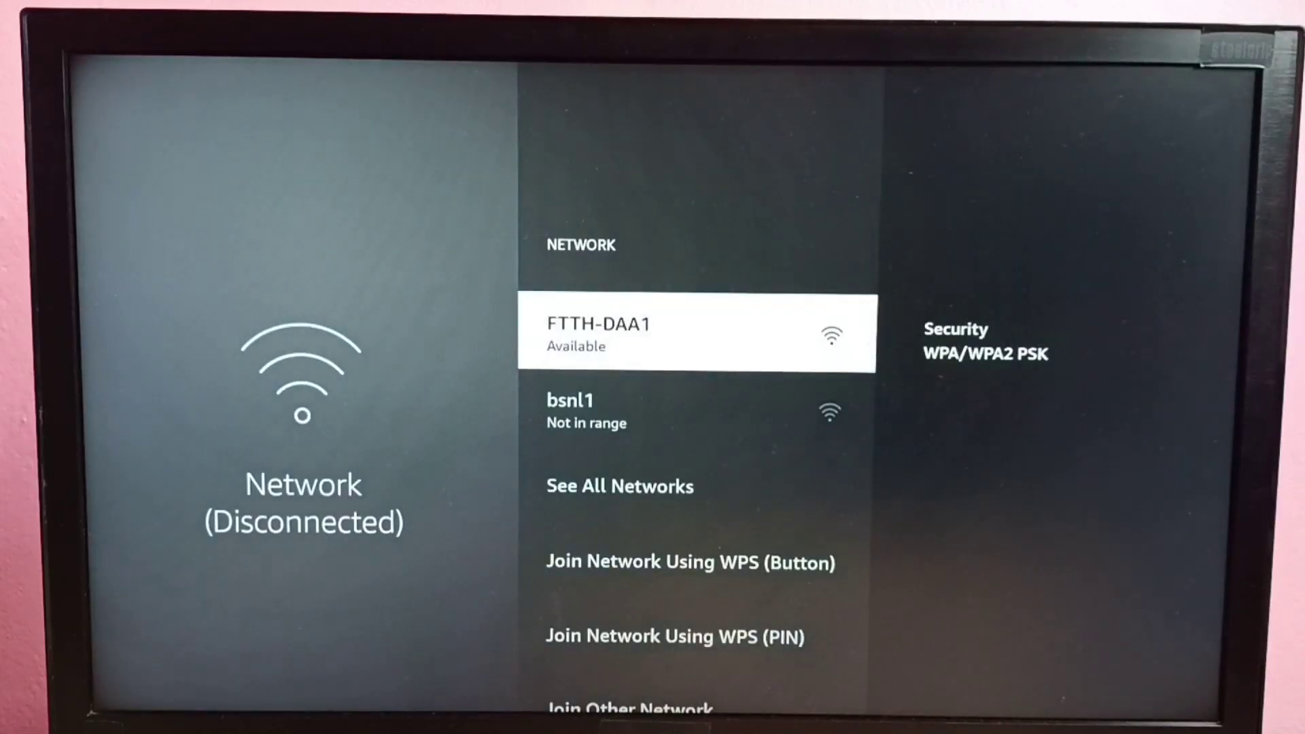
# - Select FTTH-DAA1, enter its password on the on-screen keyboard, and connect
pyautogui.press('Return')
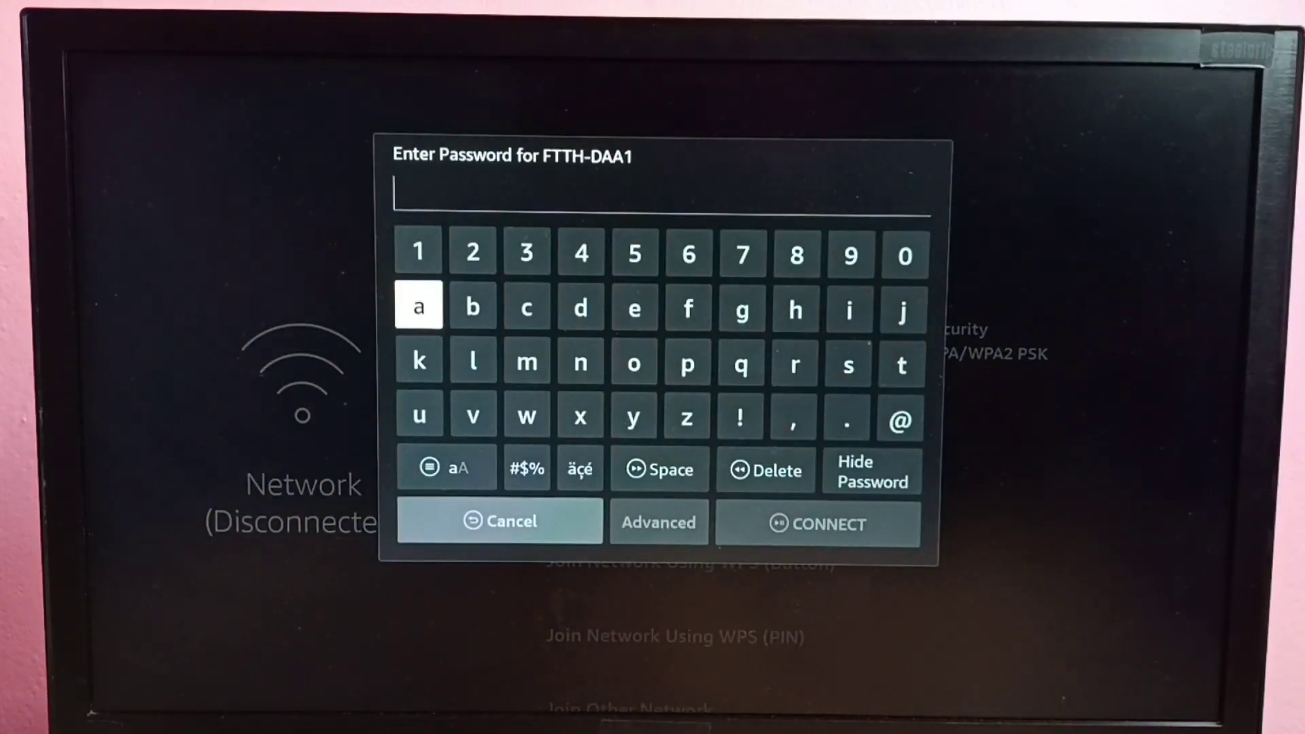
pyautogui.press('Up')
pyautogui.press('Return')
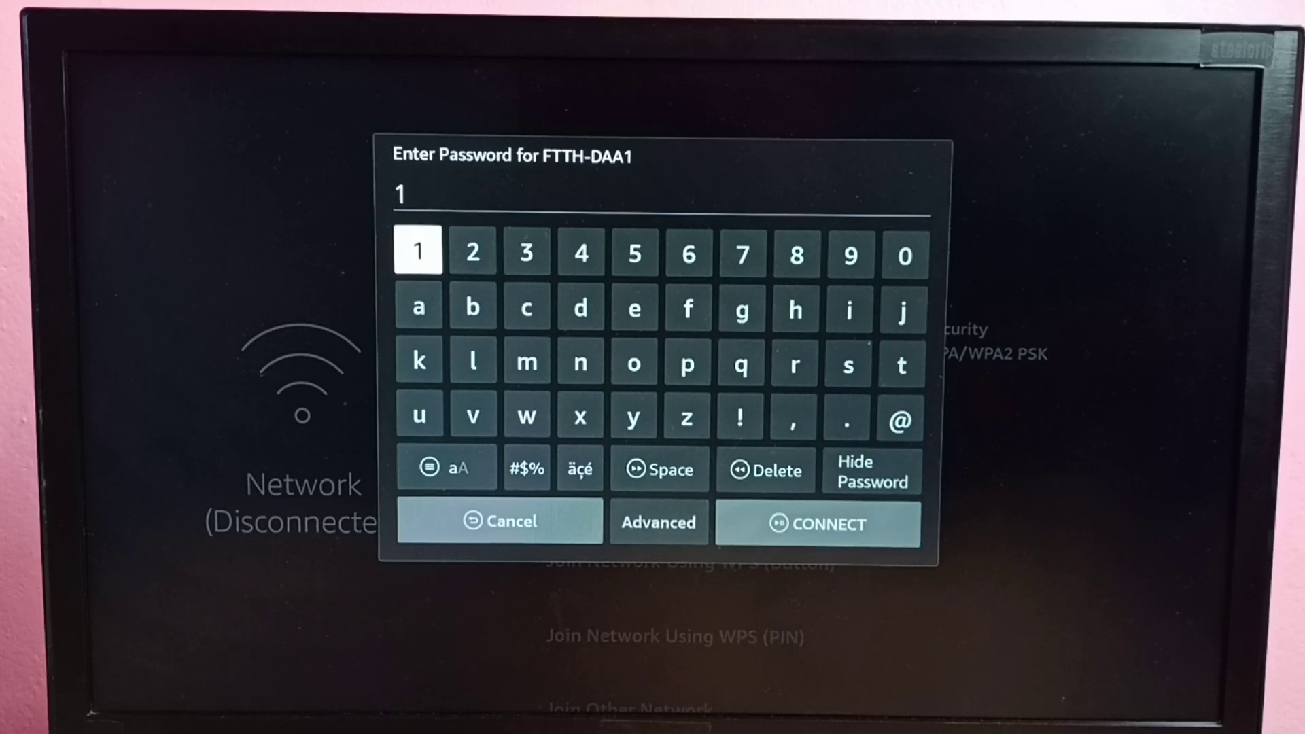
pyautogui.press('Right')
pyautogui.press('Right')
pyautogui.press('Right')
pyautogui.press('Right')
pyautogui.press('Right')
pyautogui.press('Right')
pyautogui.press('Right')
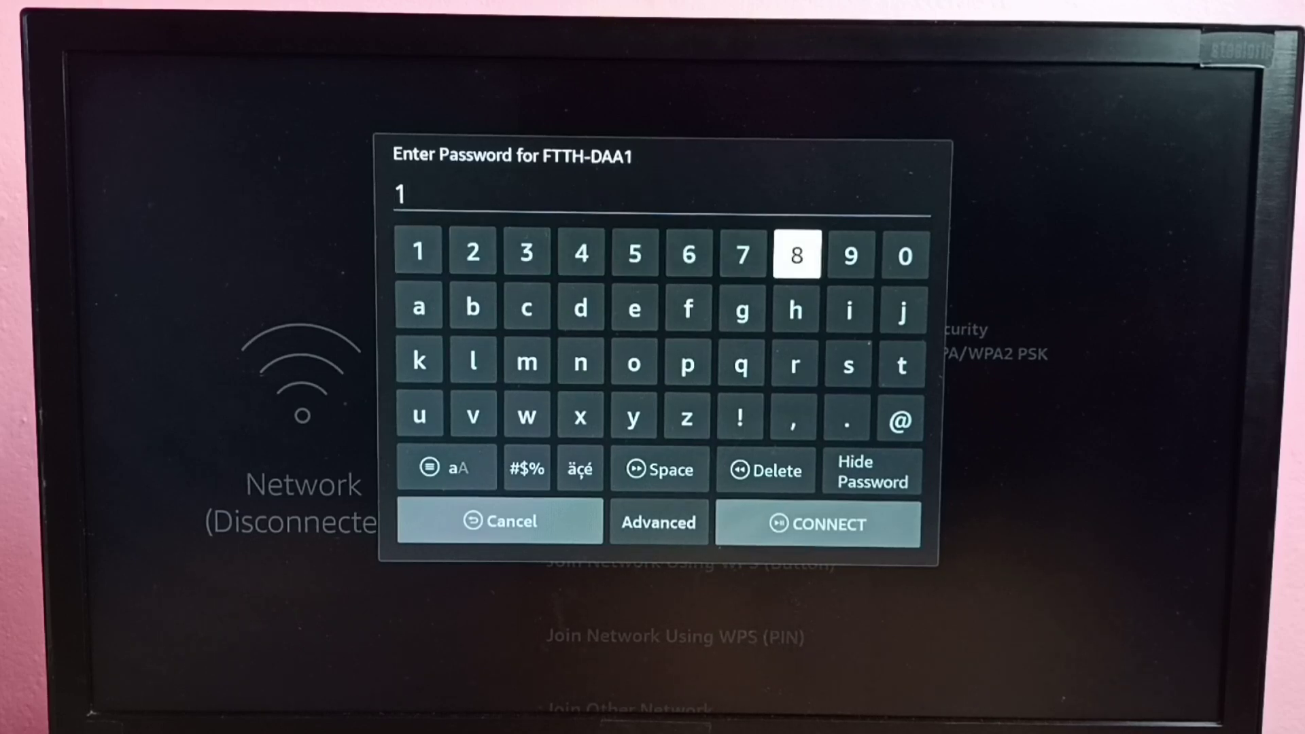
pyautogui.press('Right')
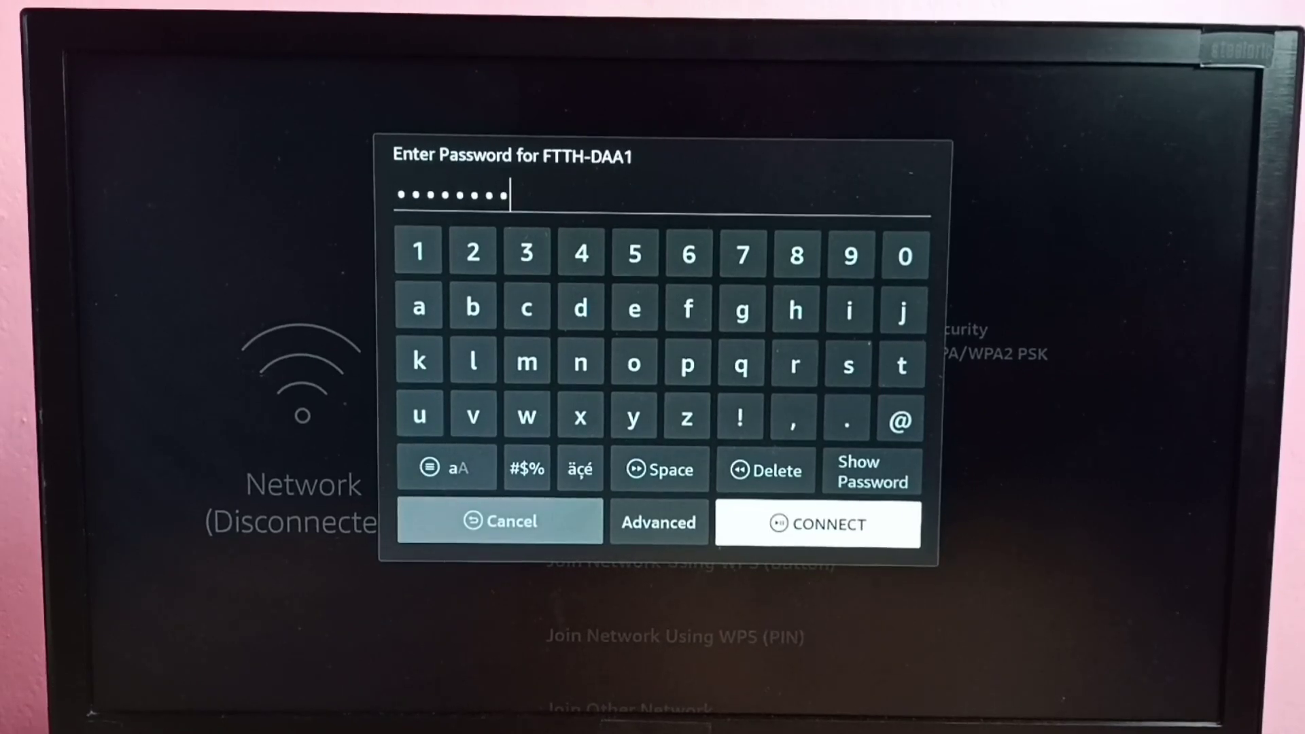
pyautogui.press('Return')
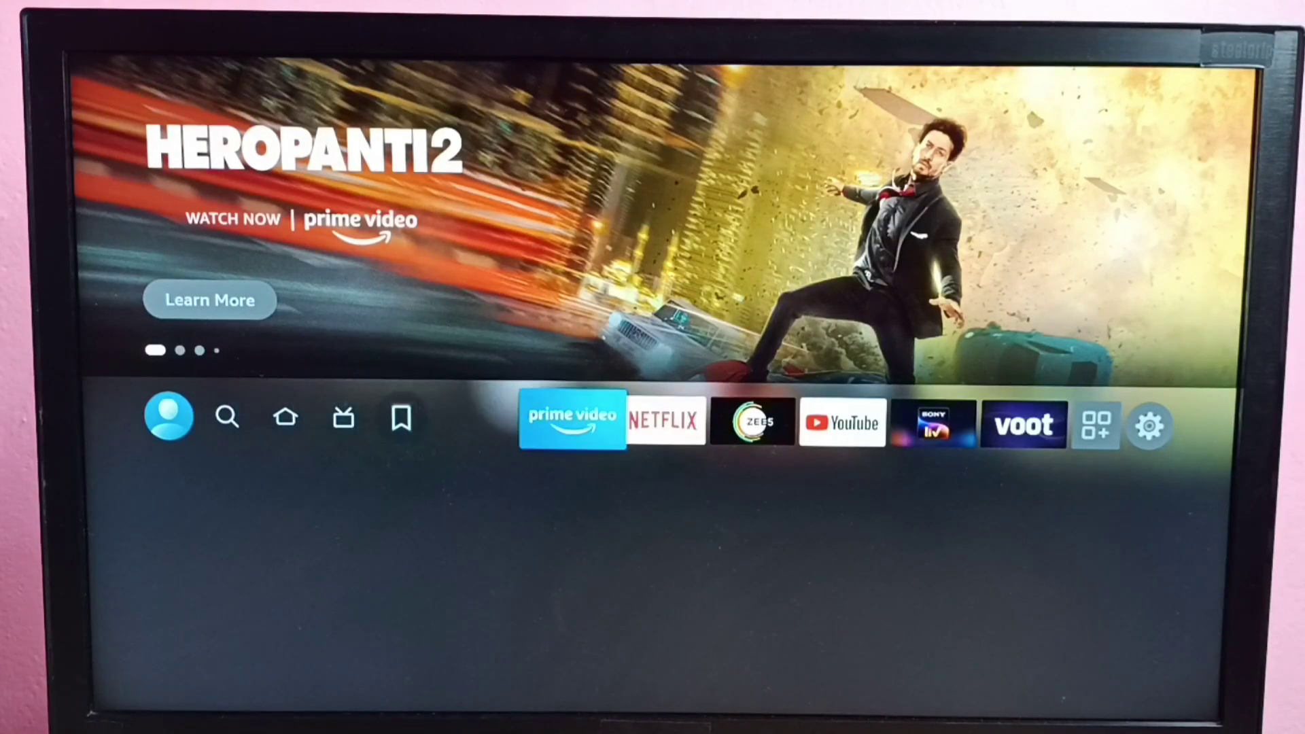
# - Go from the home bar's Settings gear down the grid to open My Fire TV
pyautogui.press('Right')
pyautogui.press('Right')
pyautogui.press('Right')
pyautogui.press('Right')
pyautogui.press('Right')
pyautogui.press('Right')
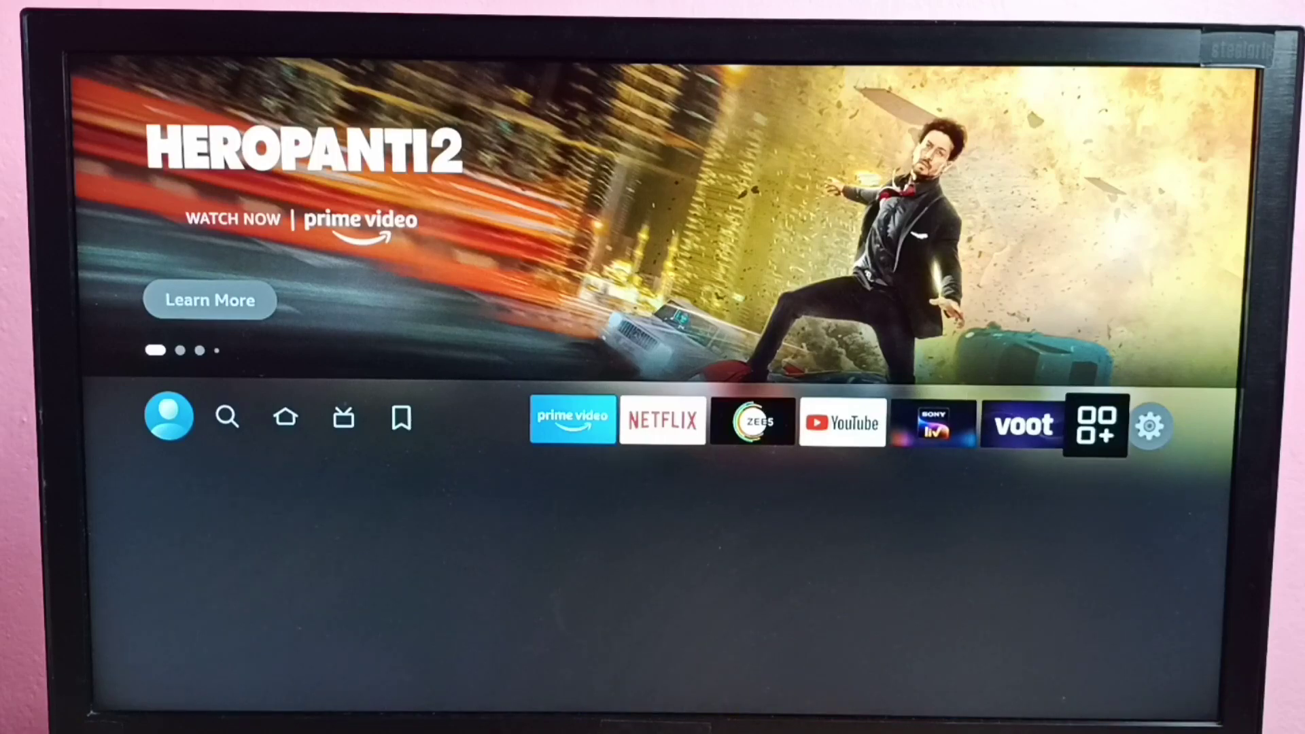
pyautogui.press('Right')
pyautogui.press('Down')
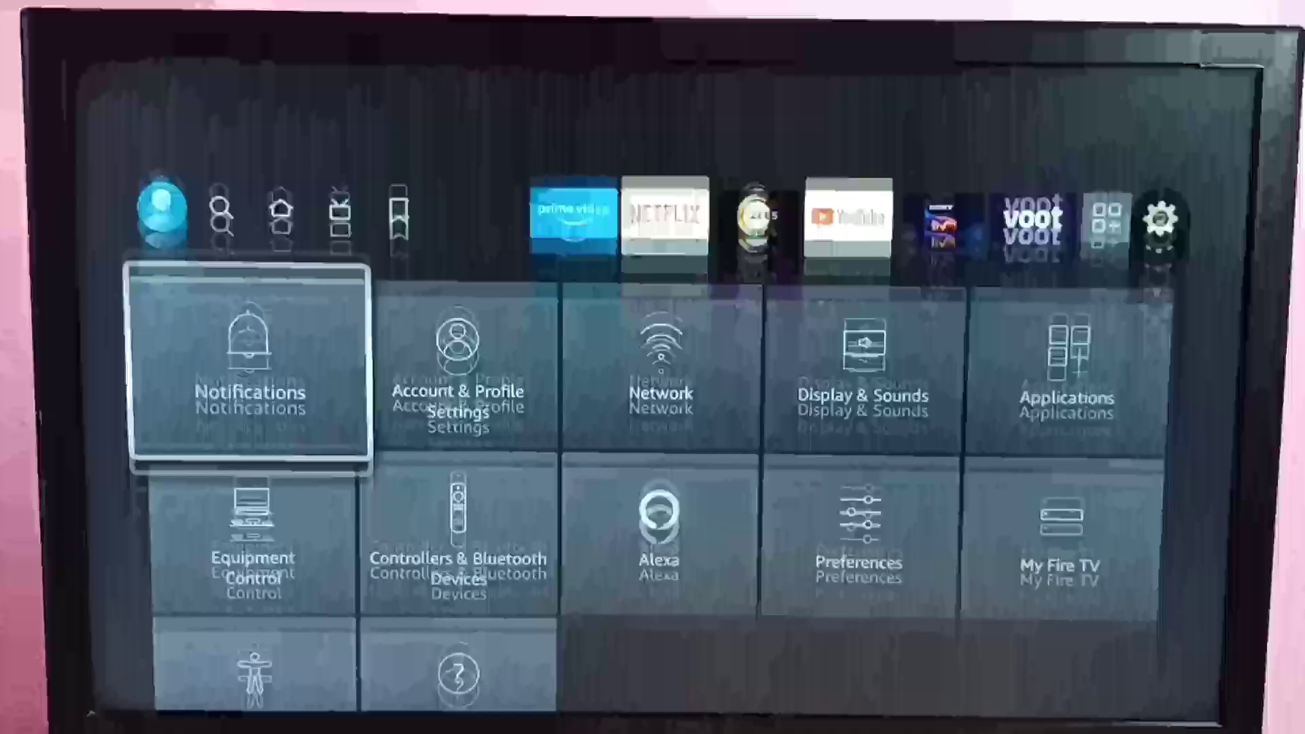
pyautogui.press('Down')
pyautogui.press('Right')
pyautogui.press('Right')
pyautogui.press('Right')
pyautogui.press('Right')
pyautogui.press('Right')
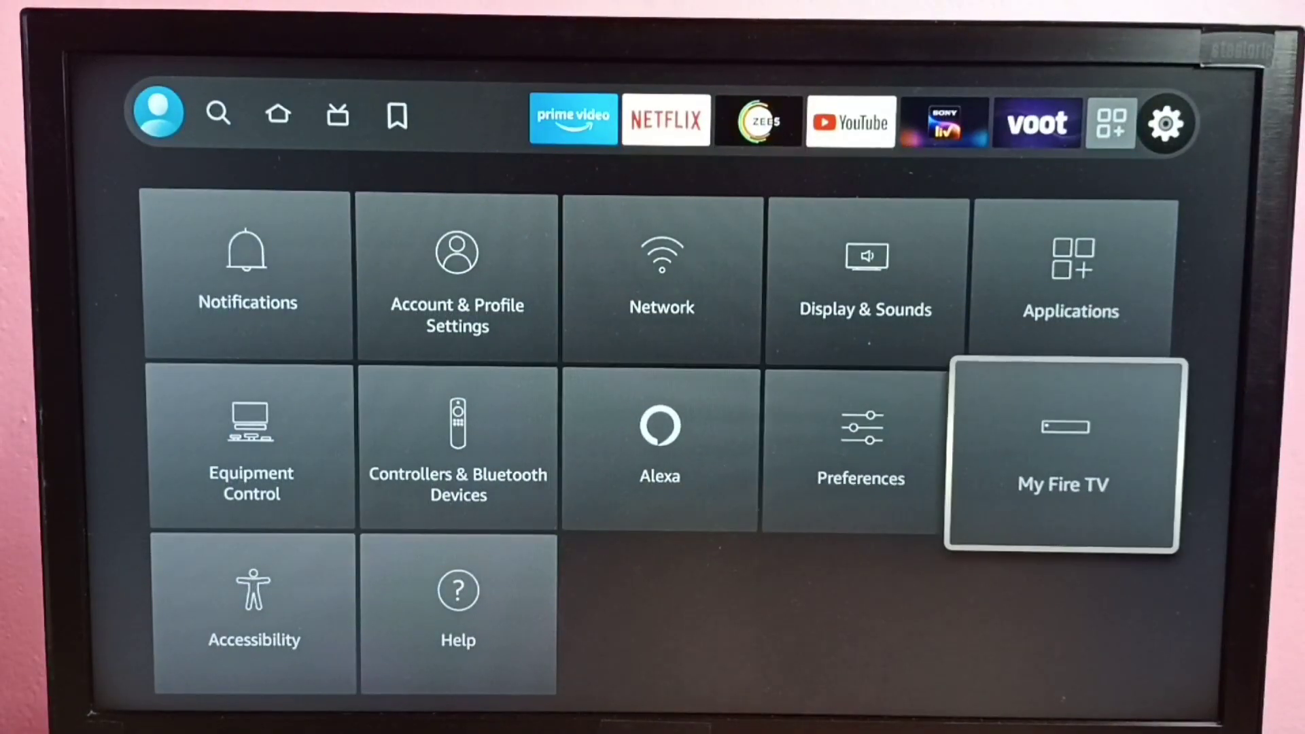
pyautogui.press('Return')
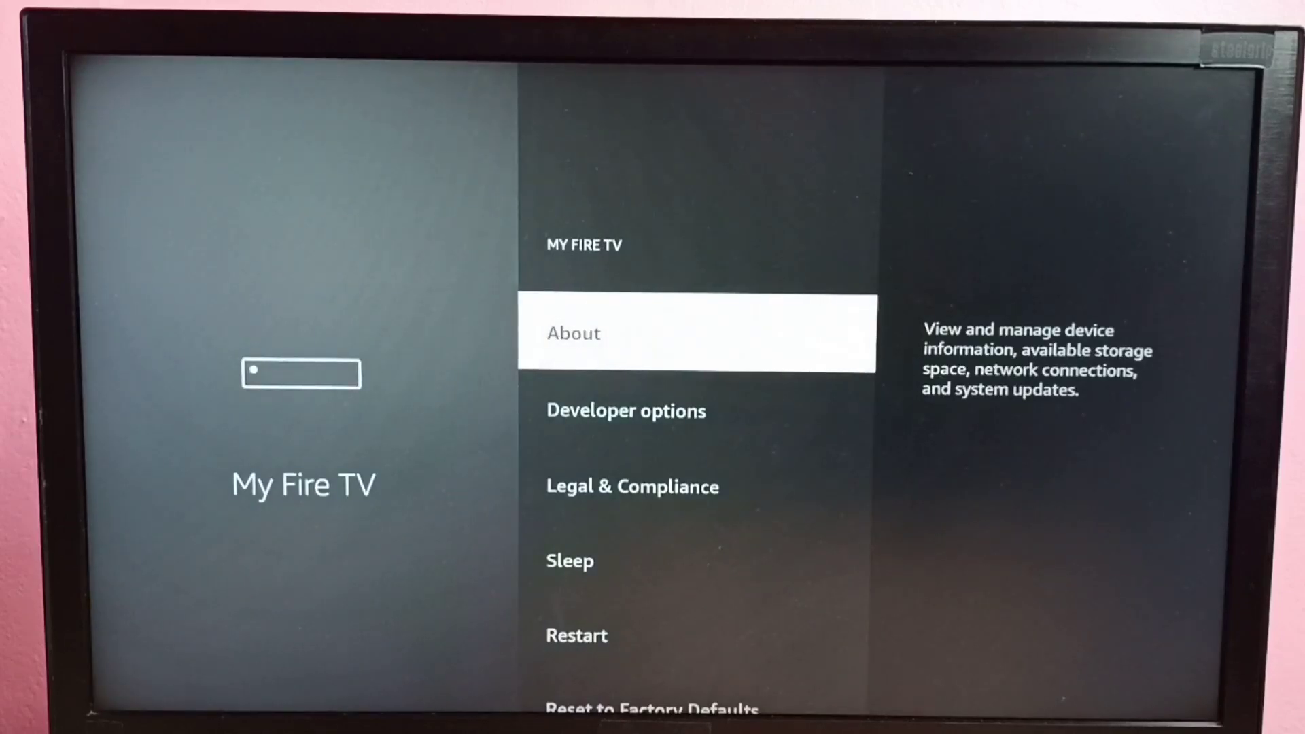
# - Open About and select Install Update for the downloaded Fire OS update
pyautogui.press('Return')
pyautogui.press('Down')
pyautogui.press('Down')
pyautogui.press('Down')
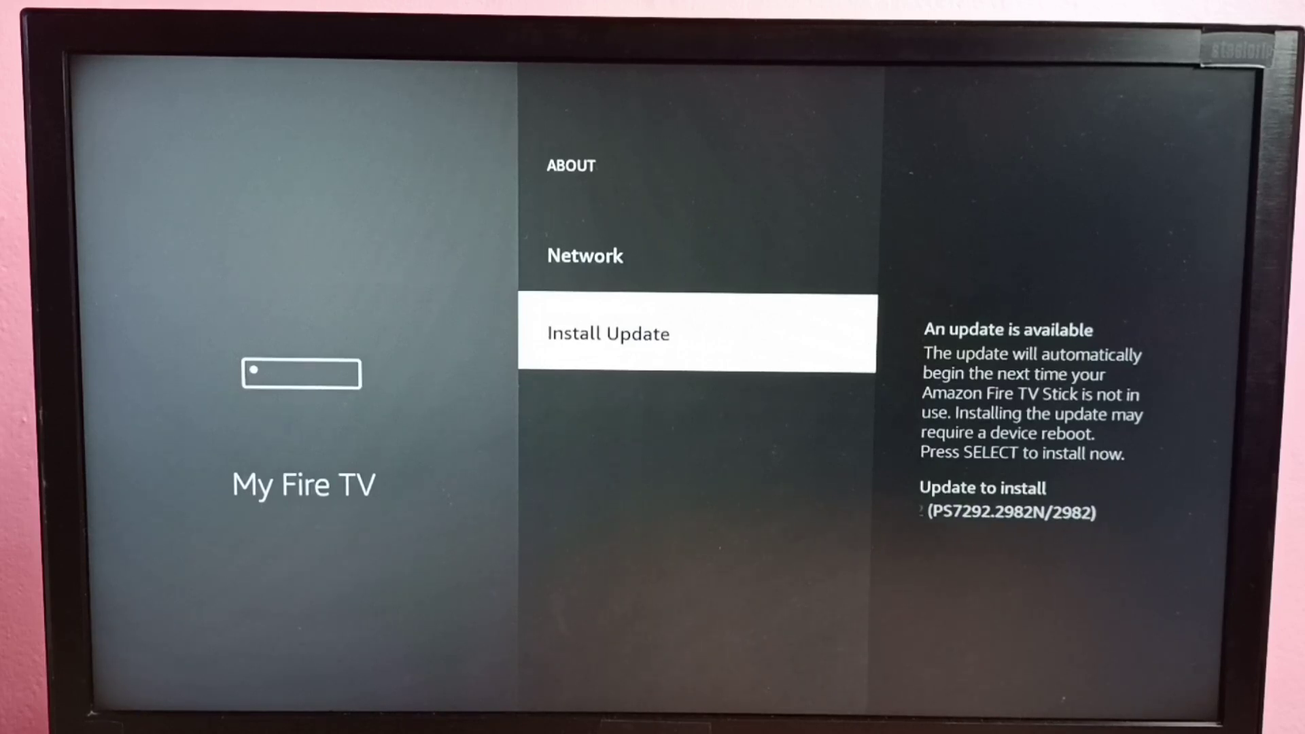
pyautogui.press('Return')
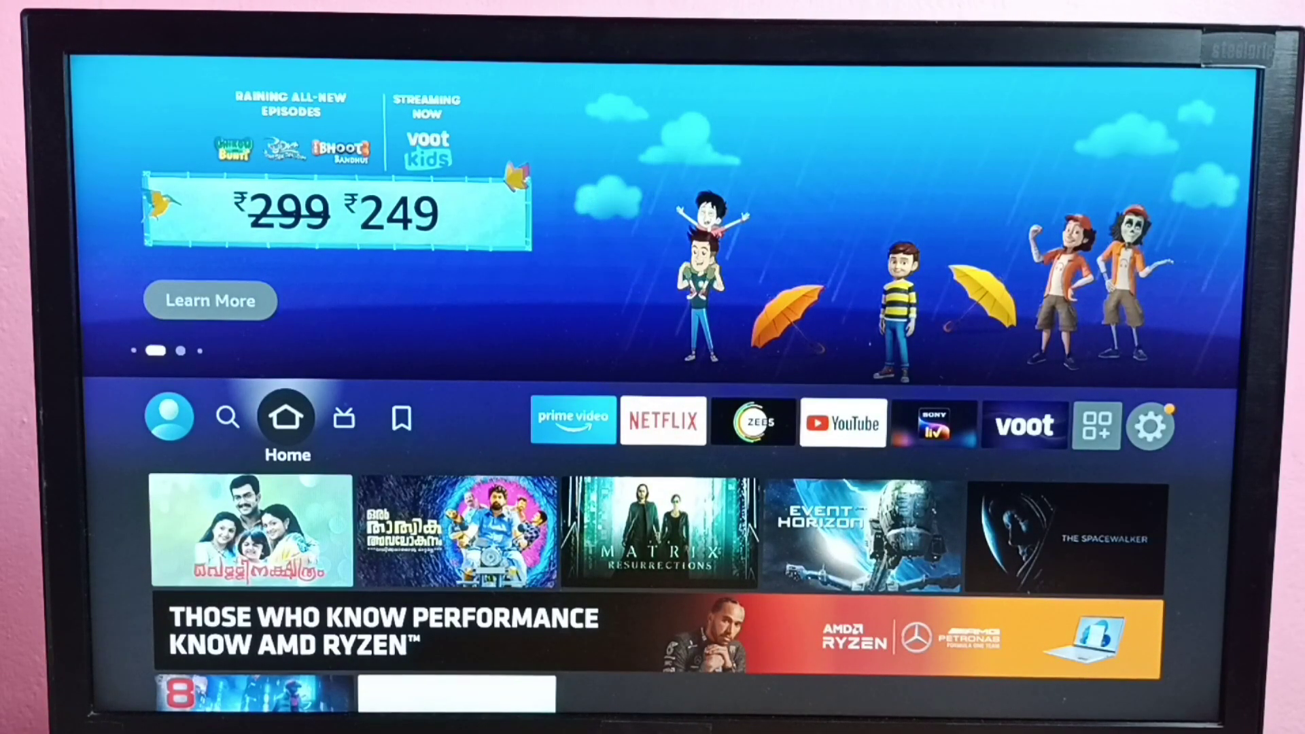
# - After the update and reboot, move right on the home screen to highlight Live
pyautogui.press('Right')
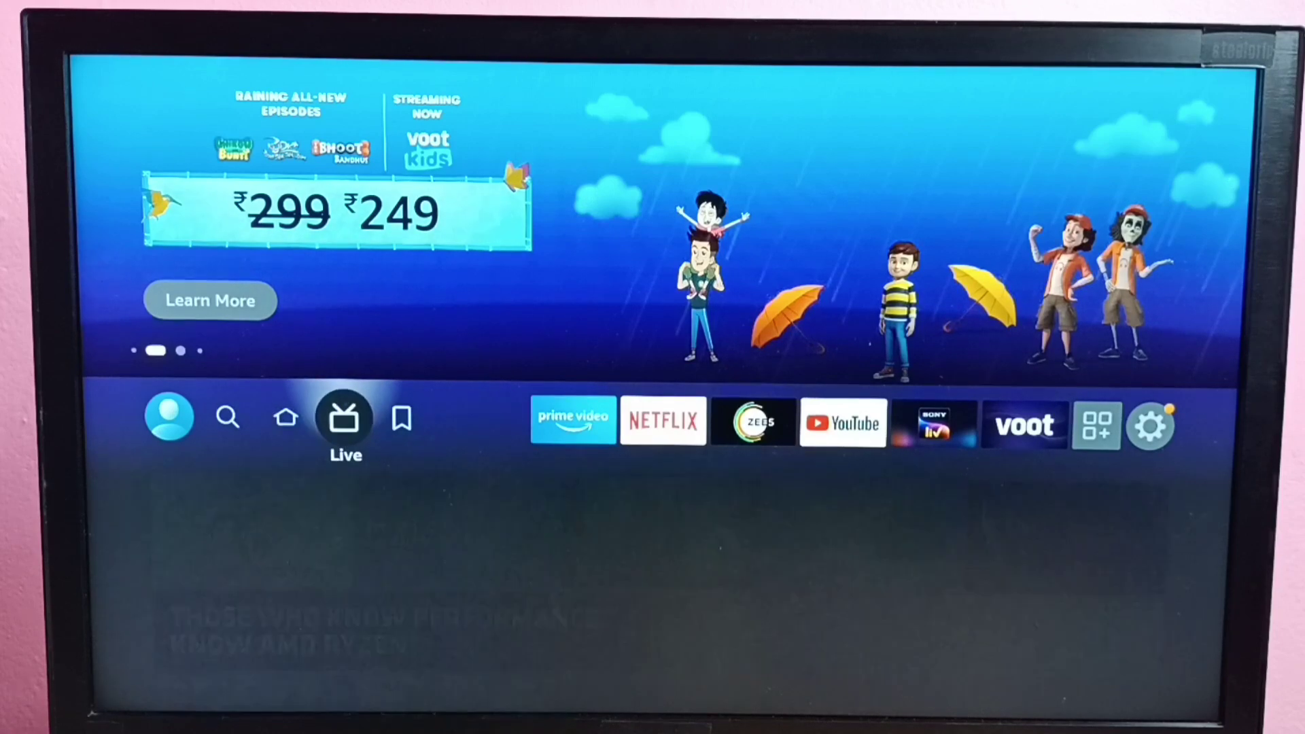